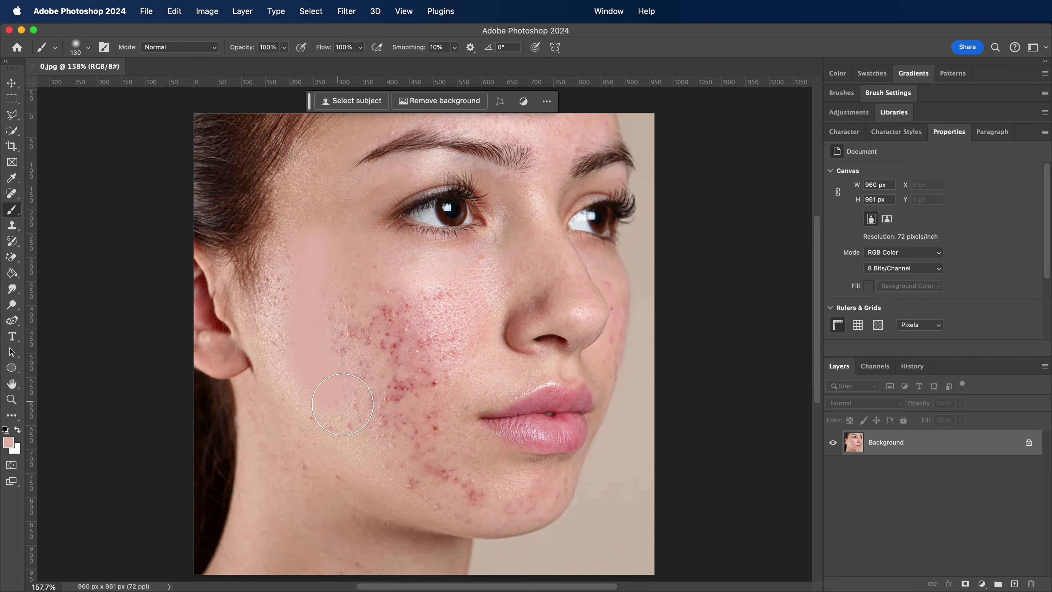
Step: Paint a skin-colour brush stroke directly over the acne on the cheek
mouse_move(342, 404)
mouse_down()
mouse_move(443, 446)
mouse_move(455, 379)
mouse_move(446, 317)
mouse_move(360, 304)
mouse_move(437, 385)
mouse_move(354, 342)
mouse_move(322, 306)
mouse_move(315, 225)
mouse_move(427, 307)
mouse_move(368, 386)
mouse_move(406, 459)
mouse_move(451, 484)
mouse_up()
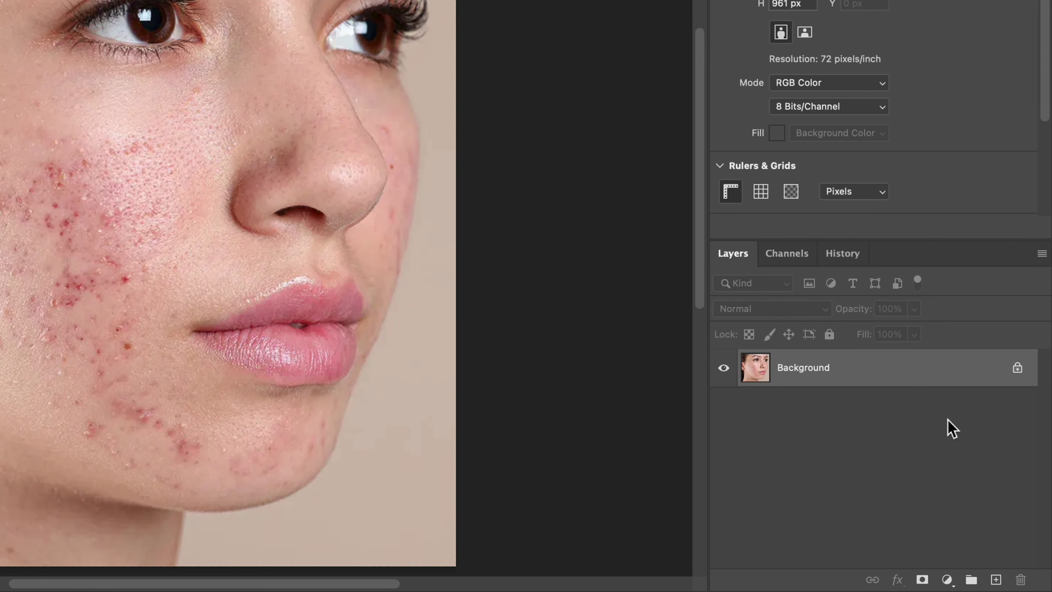
Step: Unlock the Background photo, make two copies of it, and hide the top copy
click(1018, 367)
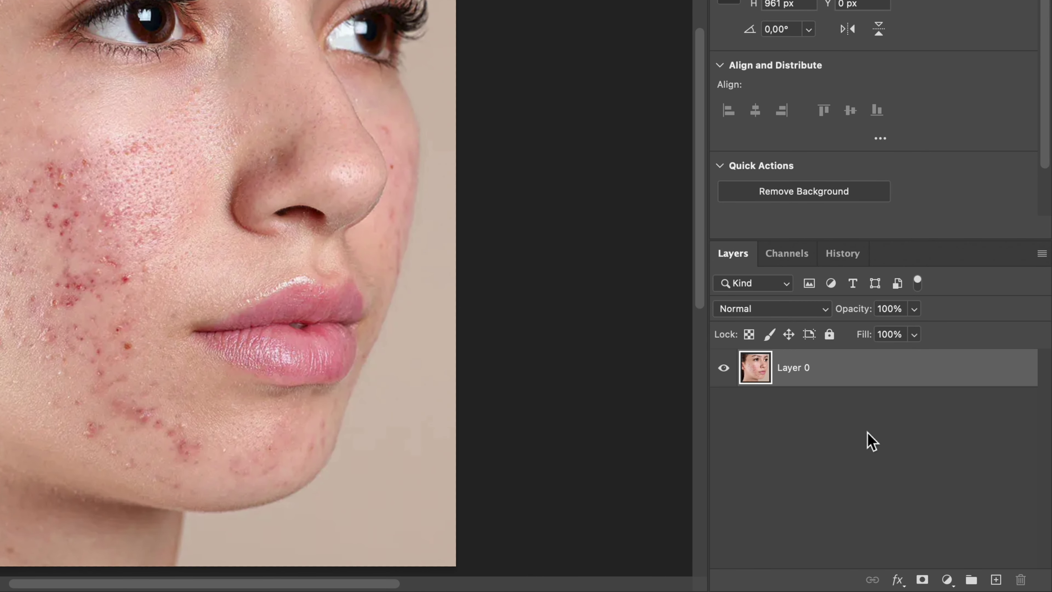
key(ctrl+j)
key(ctrl+j)
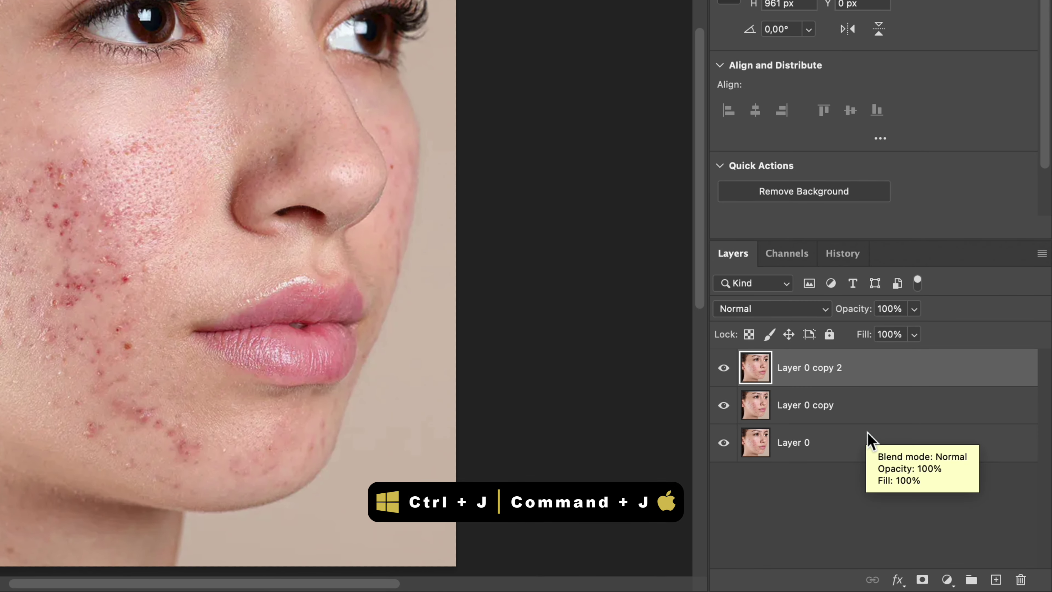
click(724, 369)
Step: Set the blend mode of the middle layer, Layer 0 copy, to Vivid Light
click(828, 415)
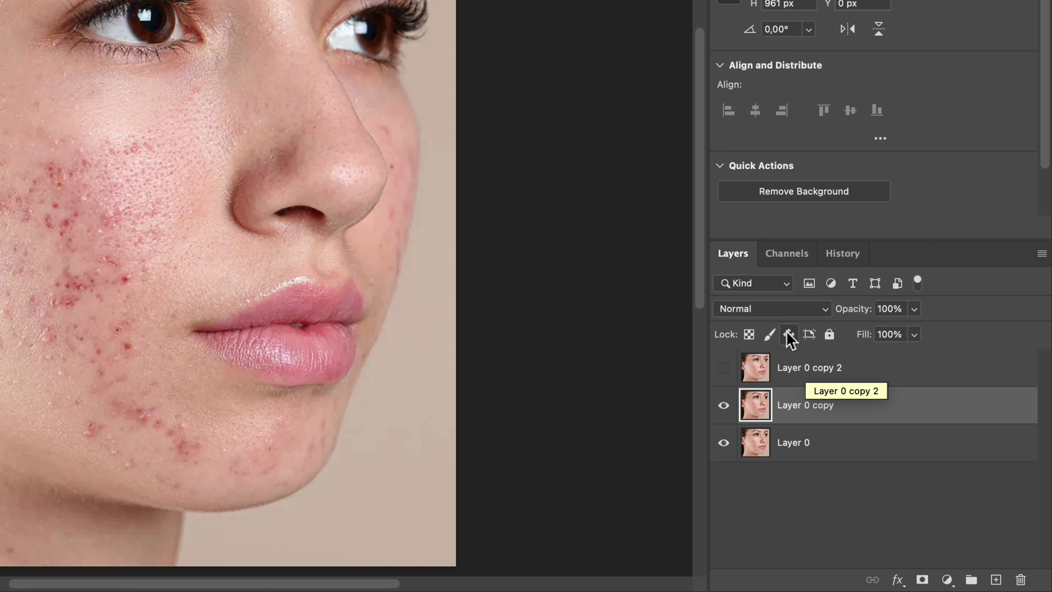
click(776, 309)
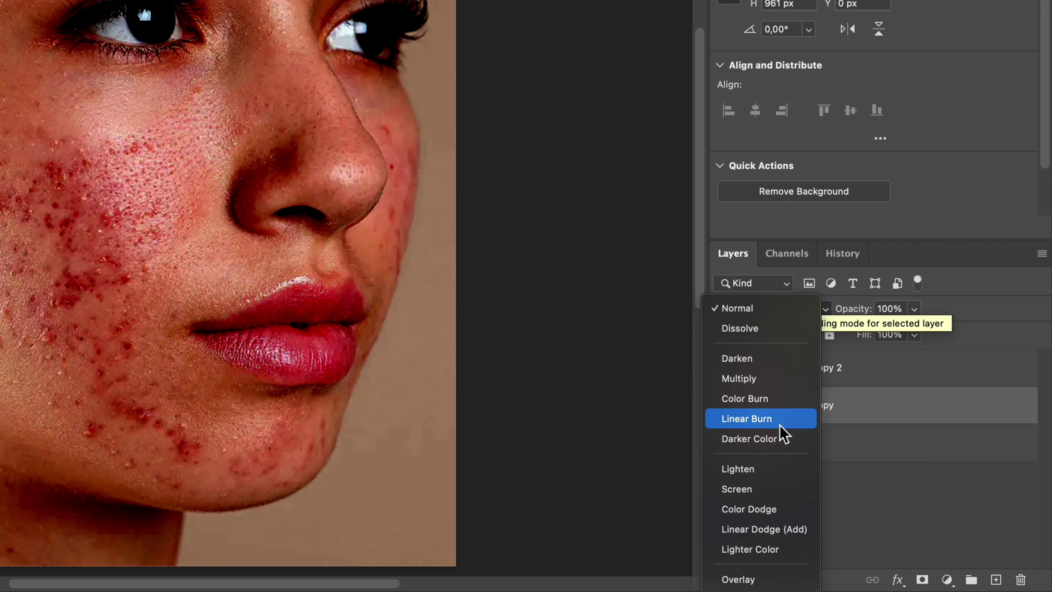
scroll(763, 481, down, 6)
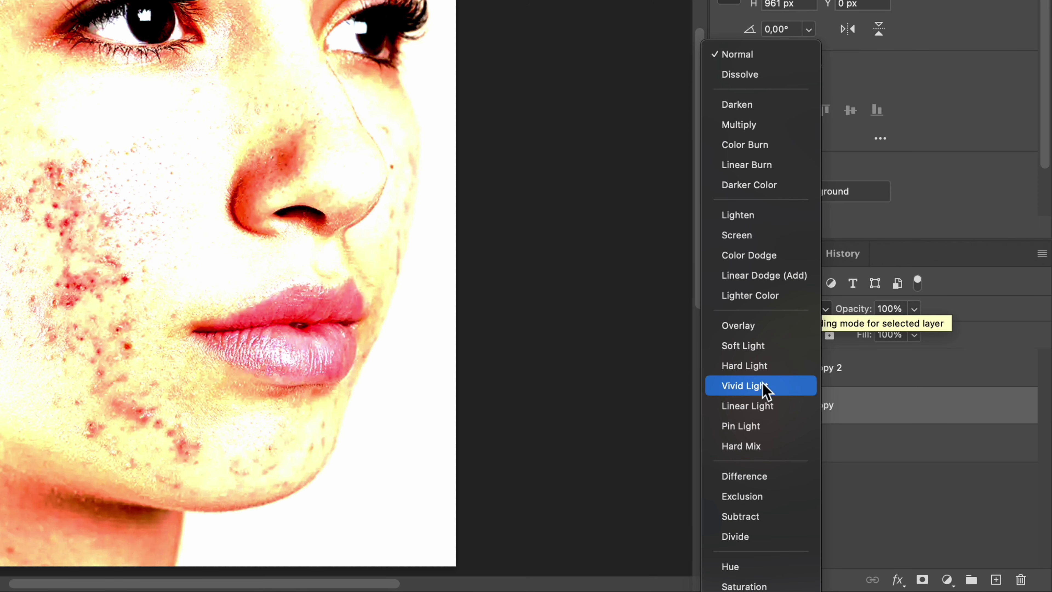
click(761, 385)
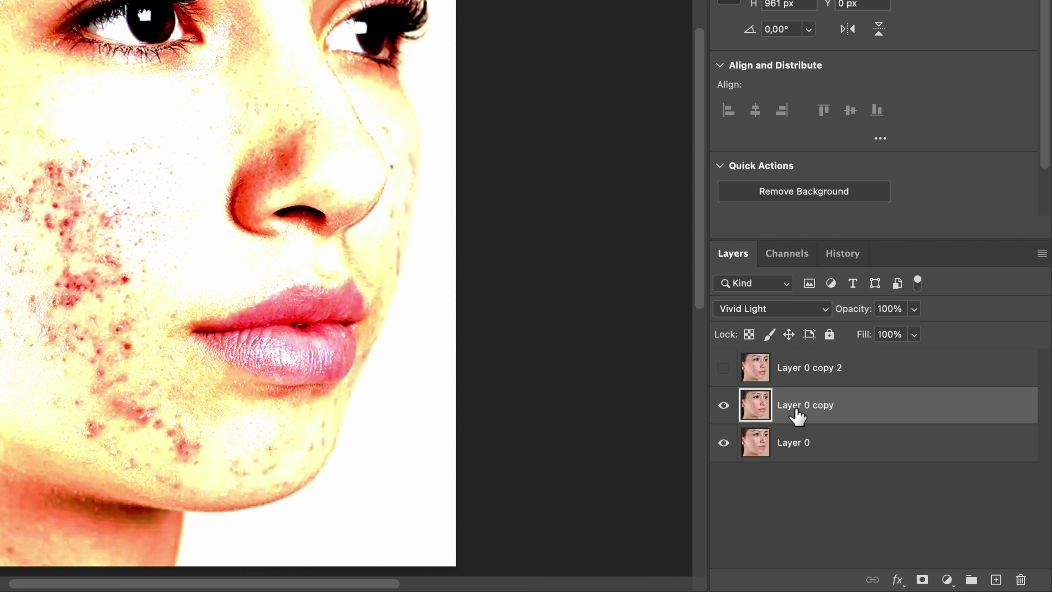
Step: Invert Layer 0 copy and apply a High Pass filter with a 20-pixel radius
key(super+i)
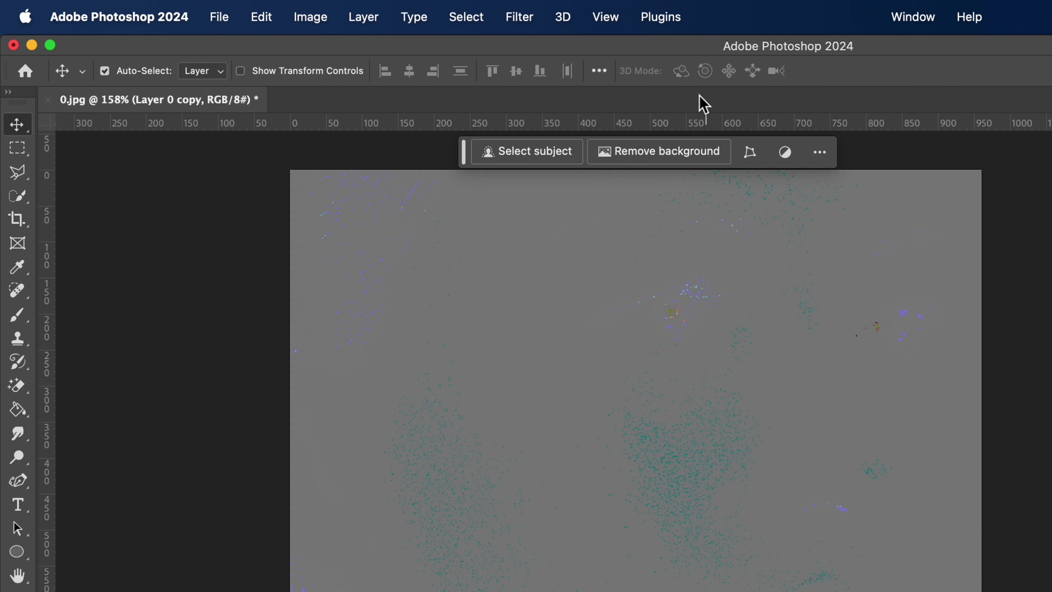
click(519, 17)
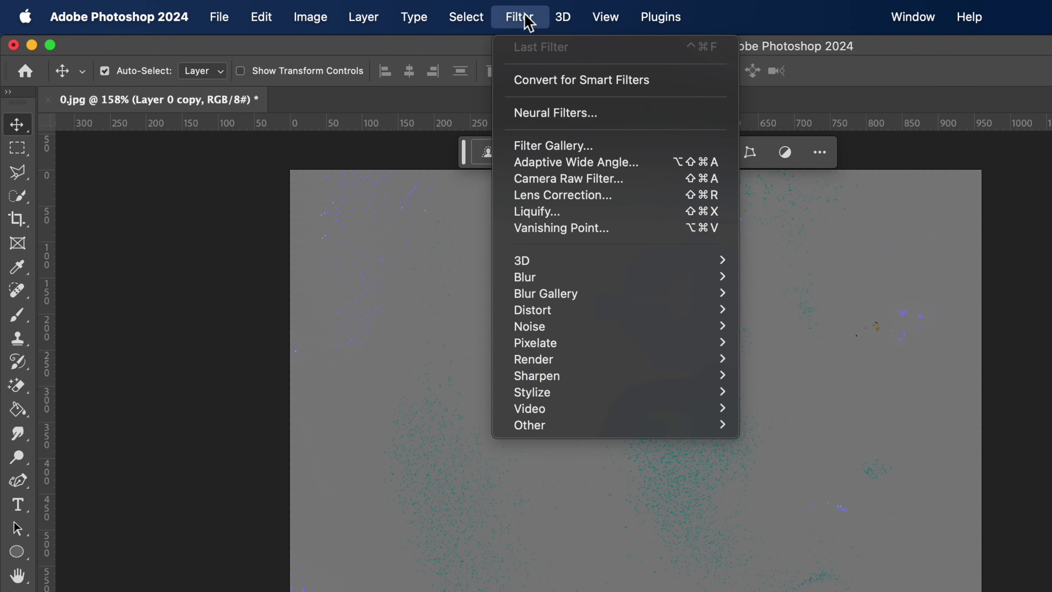
mouse_move(624, 425)
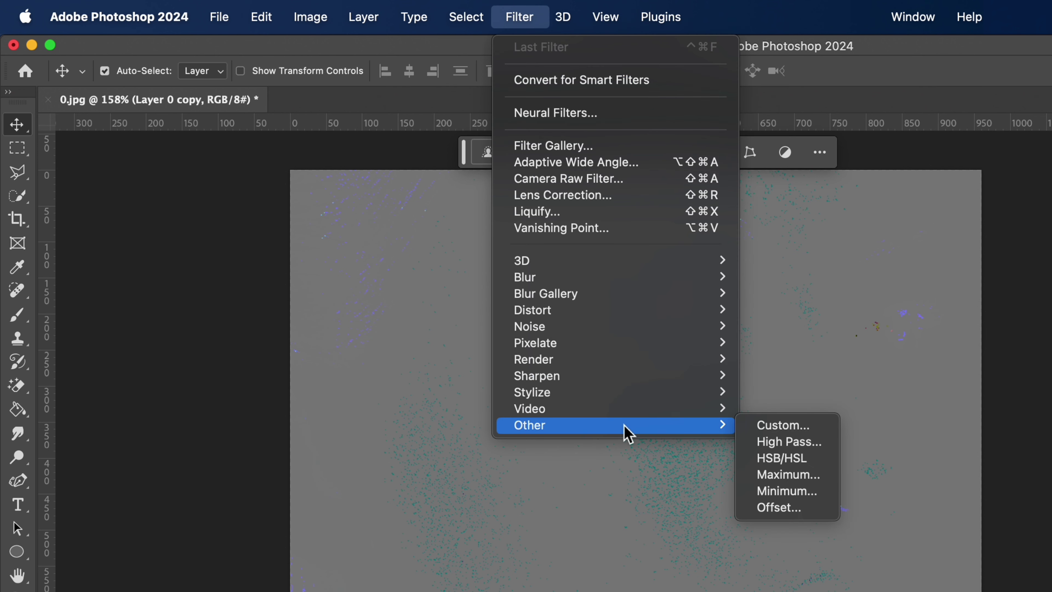
click(767, 442)
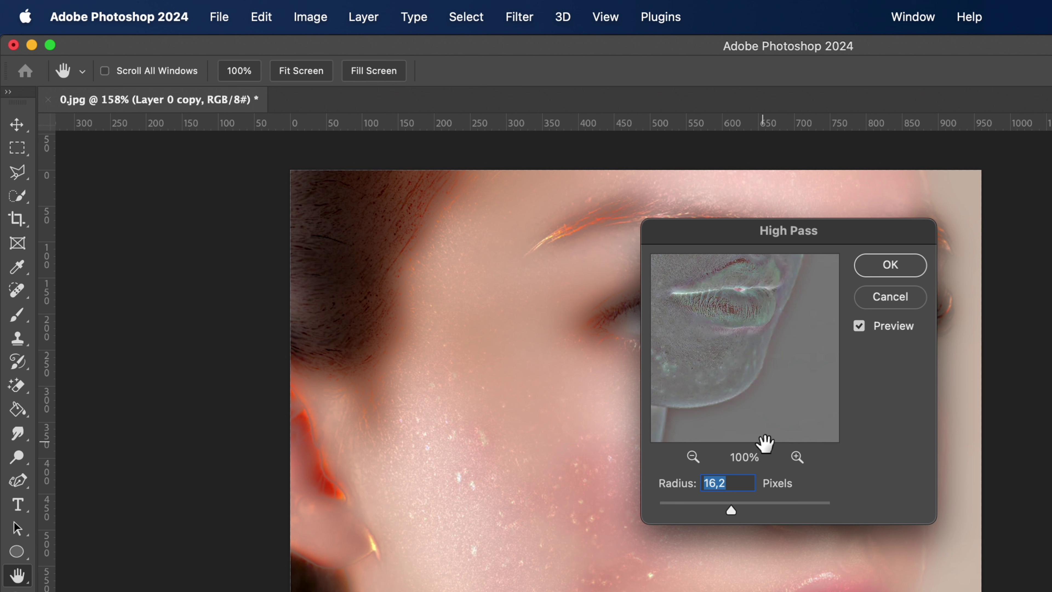
text(20)
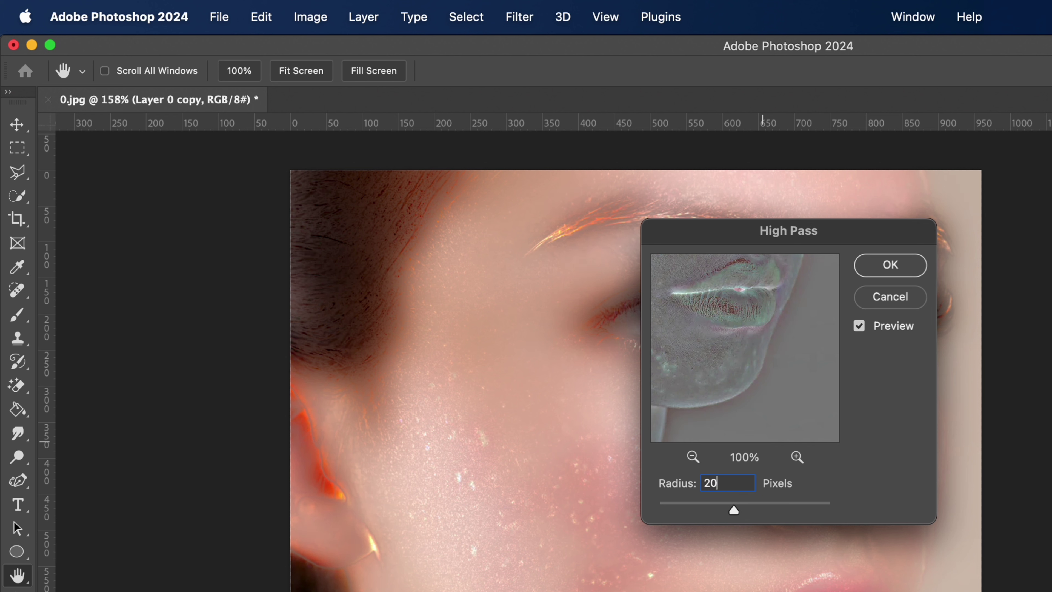
click(905, 268)
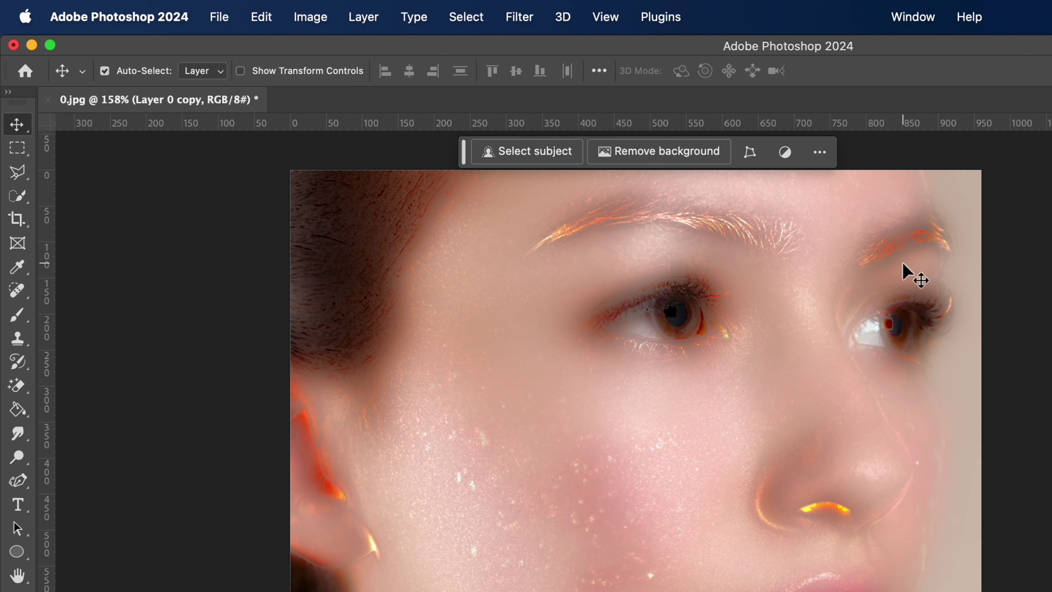
Step: Apply a Gaussian Blur with a 3-pixel radius to Layer 0 copy
click(531, 22)
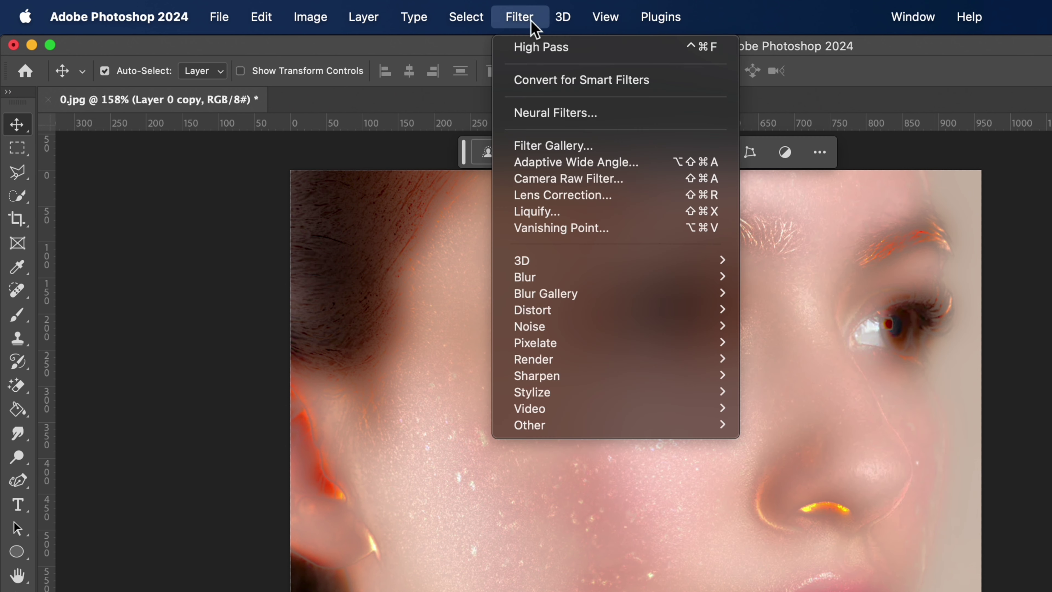
mouse_move(655, 277)
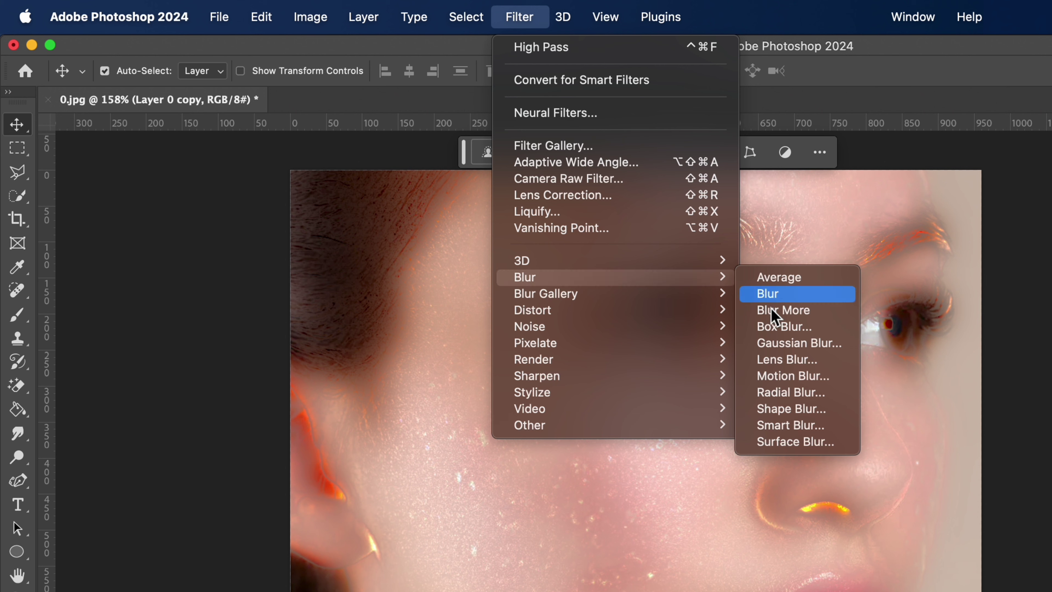
click(810, 347)
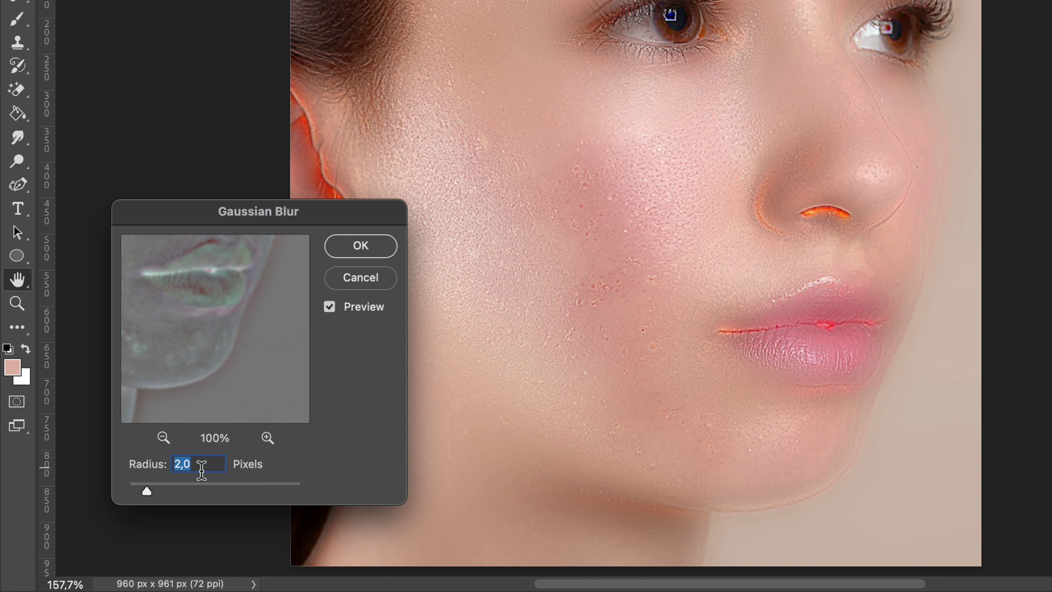
text(3)
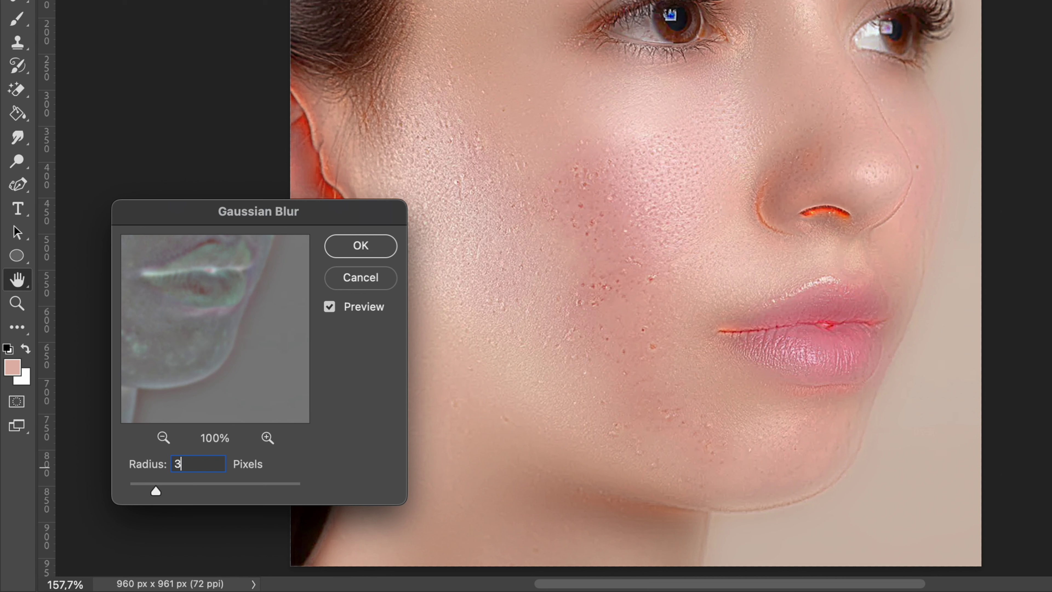
click(386, 253)
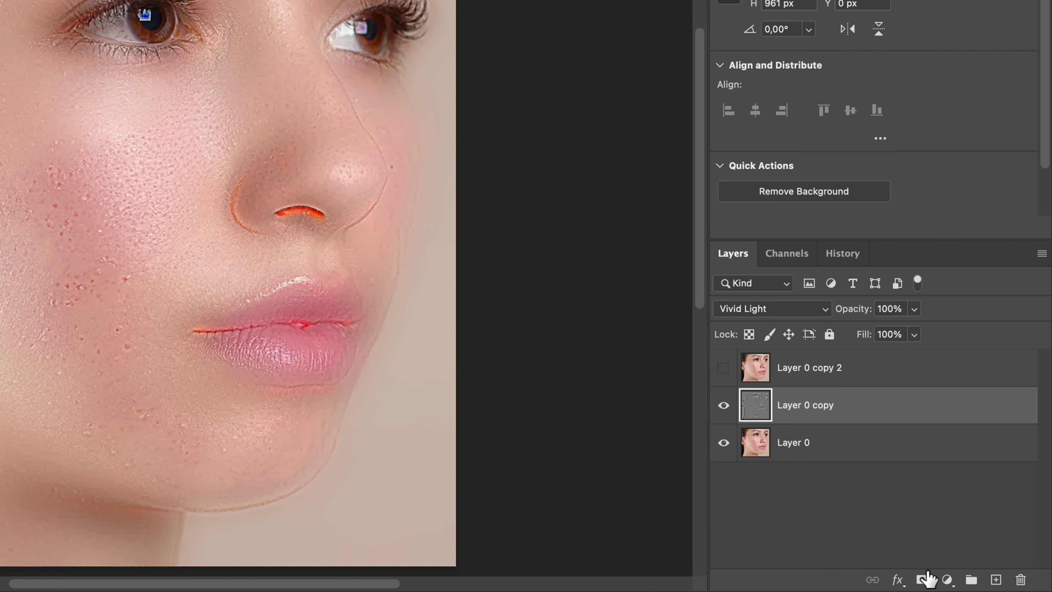
Step: Give Layer 0 copy a black hide-all mask and paint white over the cheek acne
alt+click(923, 579)
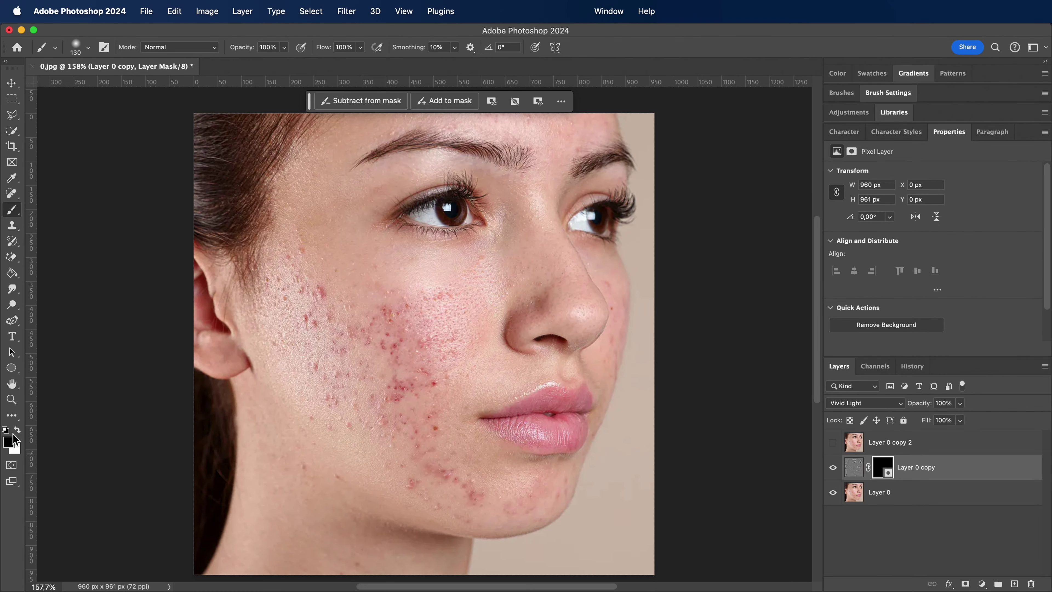
mouse_move(397, 337)
mouse_down()
mouse_move(400, 371)
mouse_move(404, 346)
mouse_move(452, 318)
mouse_move(415, 308)
mouse_move(389, 343)
mouse_move(314, 283)
mouse_move(311, 253)
mouse_move(301, 262)
mouse_move(286, 295)
mouse_move(293, 318)
mouse_move(359, 389)
mouse_move(410, 416)
mouse_move(432, 364)
mouse_move(431, 382)
mouse_move(384, 362)
mouse_move(392, 324)
mouse_move(402, 337)
mouse_move(393, 320)
mouse_move(393, 354)
mouse_move(375, 328)
mouse_move(373, 410)
mouse_move(350, 419)
mouse_move(323, 408)
mouse_move(407, 467)
mouse_move(530, 491)
mouse_up()
Step: Shrink the brush from 130 to 90 and paint the mask over the skin beside the nose crease
key(bracketleft)
key(bracketleft)
key(bracketleft)
key(bracketleft)
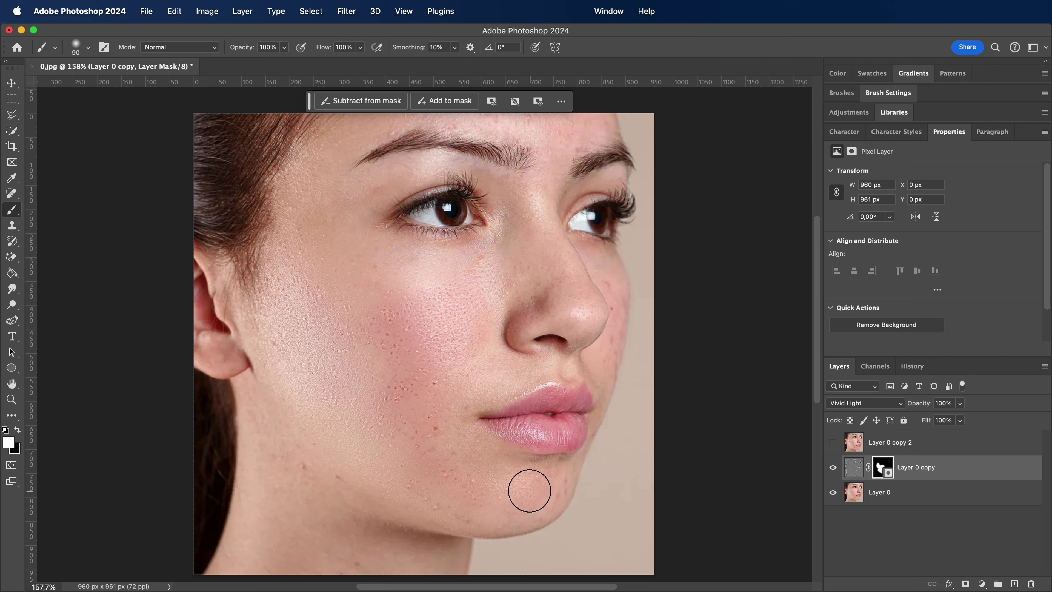
scroll(565, 494, up, 5)
scroll(564, 493, down, 10)
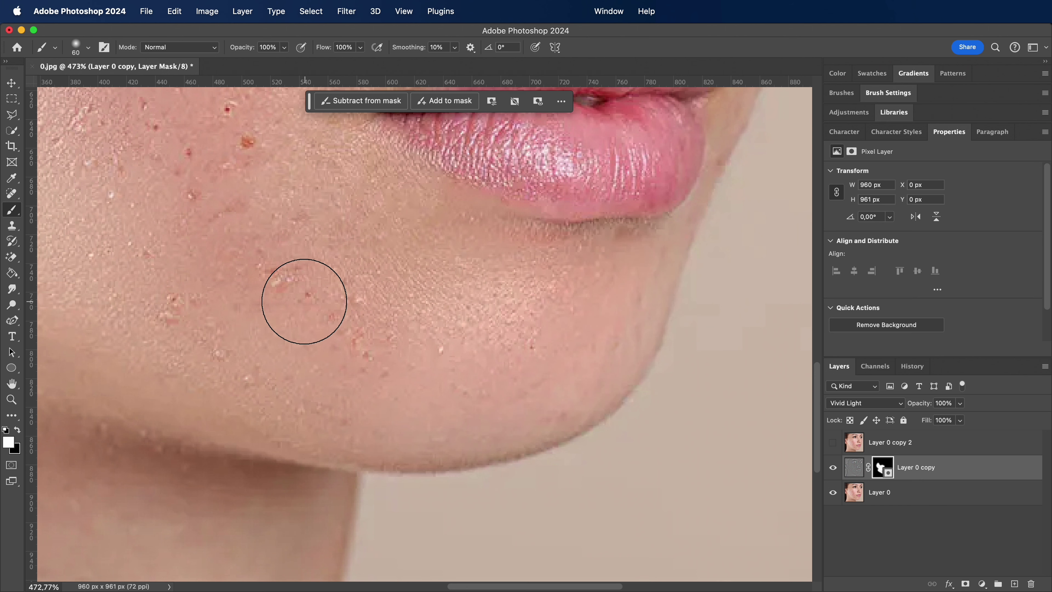
scroll(304, 299, down, 3)
scroll(304, 301, left, 5)
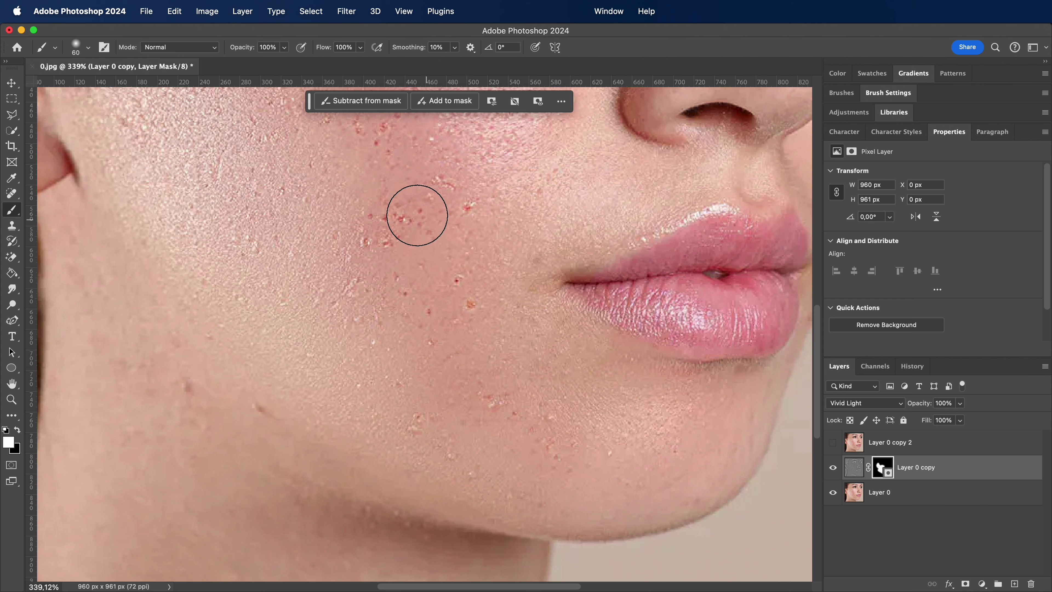
scroll(276, 309, down, 3)
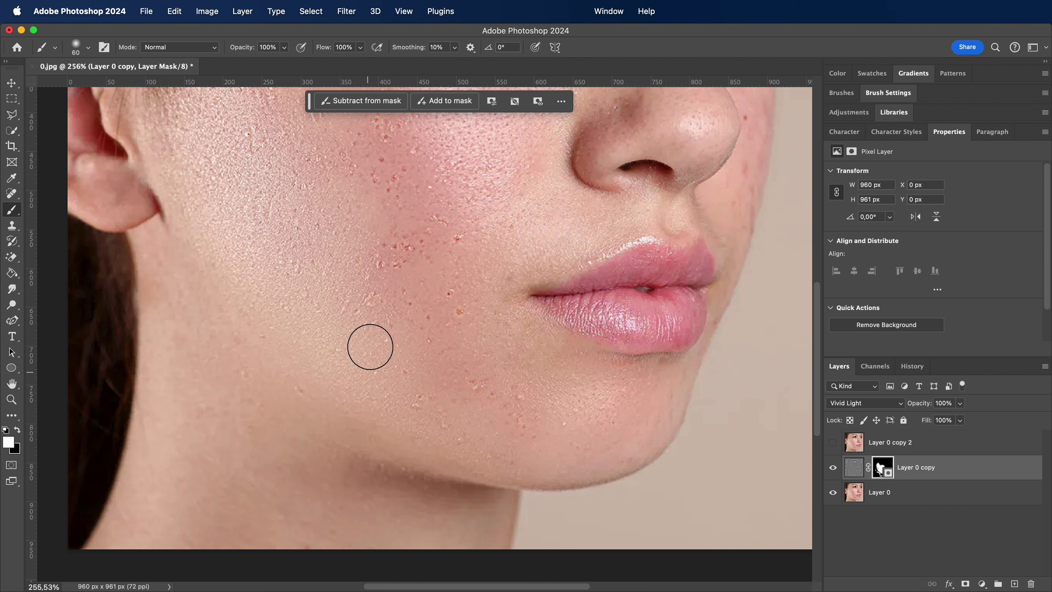
scroll(370, 347, down, 1)
scroll(372, 342, up, 5)
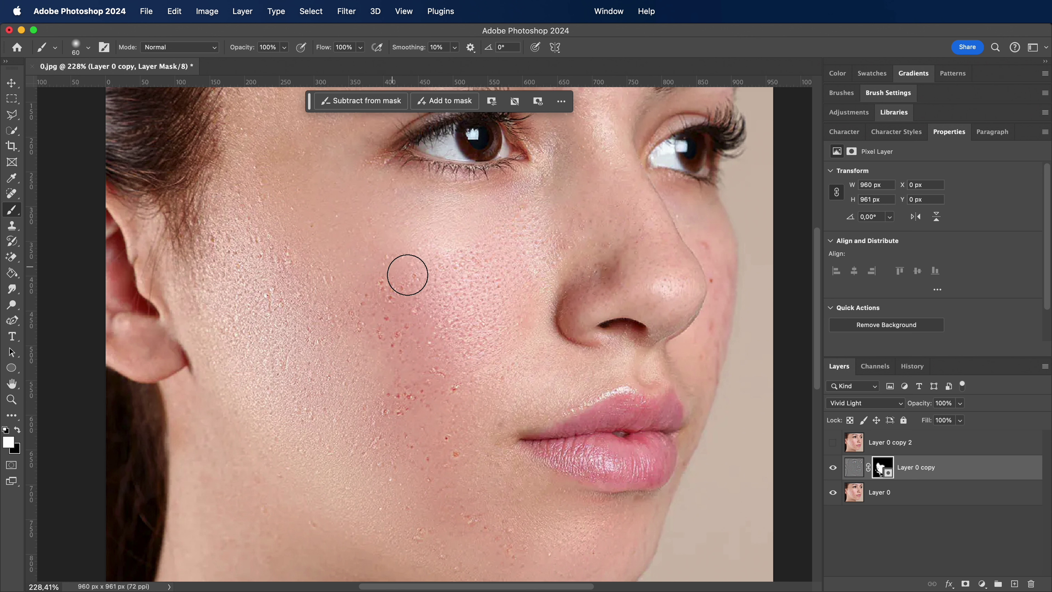
scroll(260, 206, up, 3)
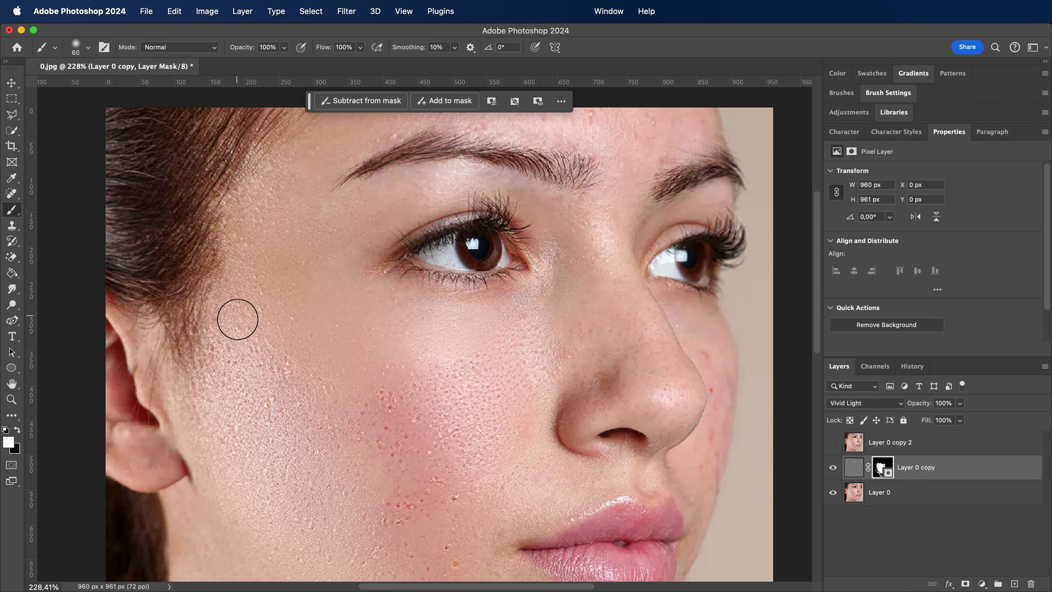
scroll(357, 351, right, 4)
scroll(358, 351, down, 1)
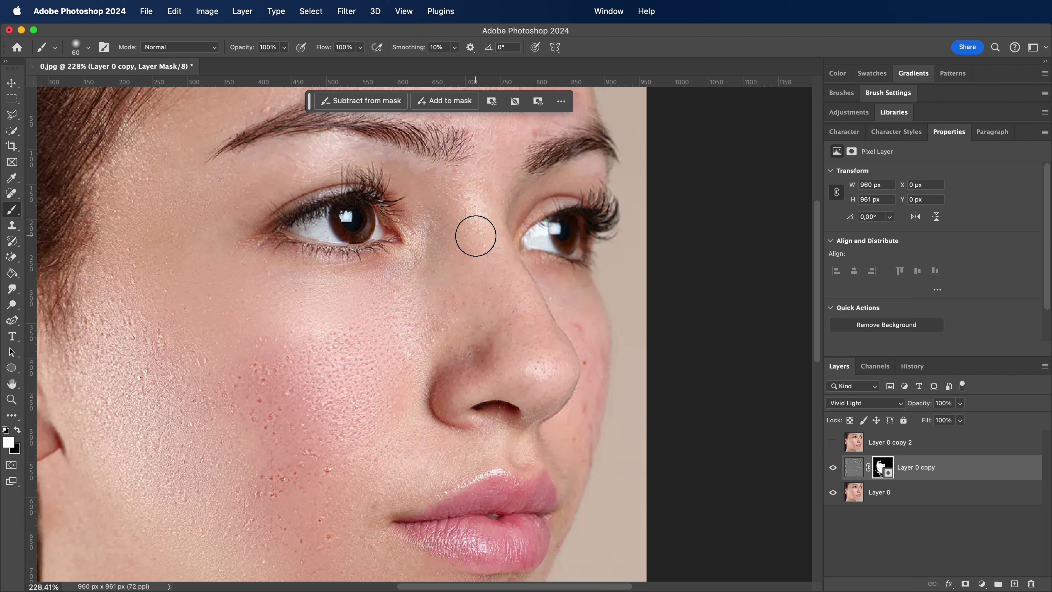
mouse_move(517, 325)
mouse_down()
mouse_move(492, 325)
mouse_move(485, 367)
mouse_up()
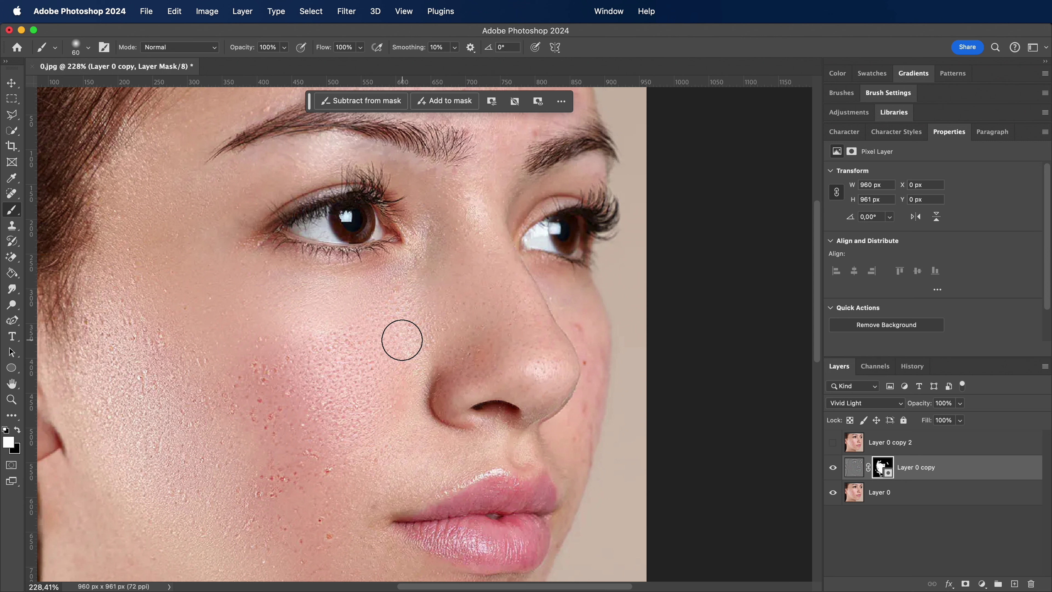
scroll(401, 406, right, 3)
scroll(400, 406, down, 3)
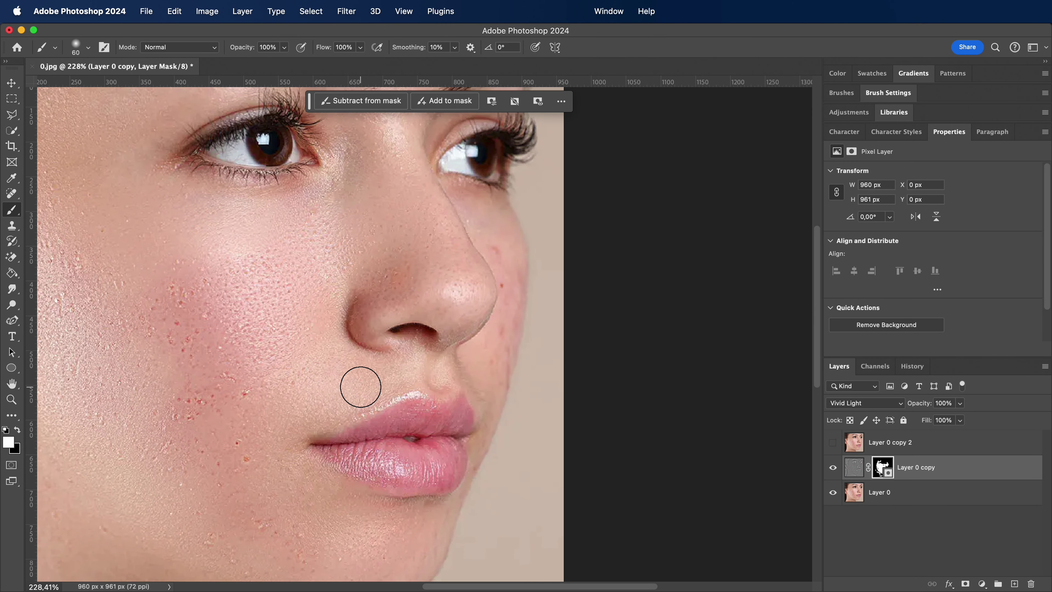
scroll(360, 387, down, 3)
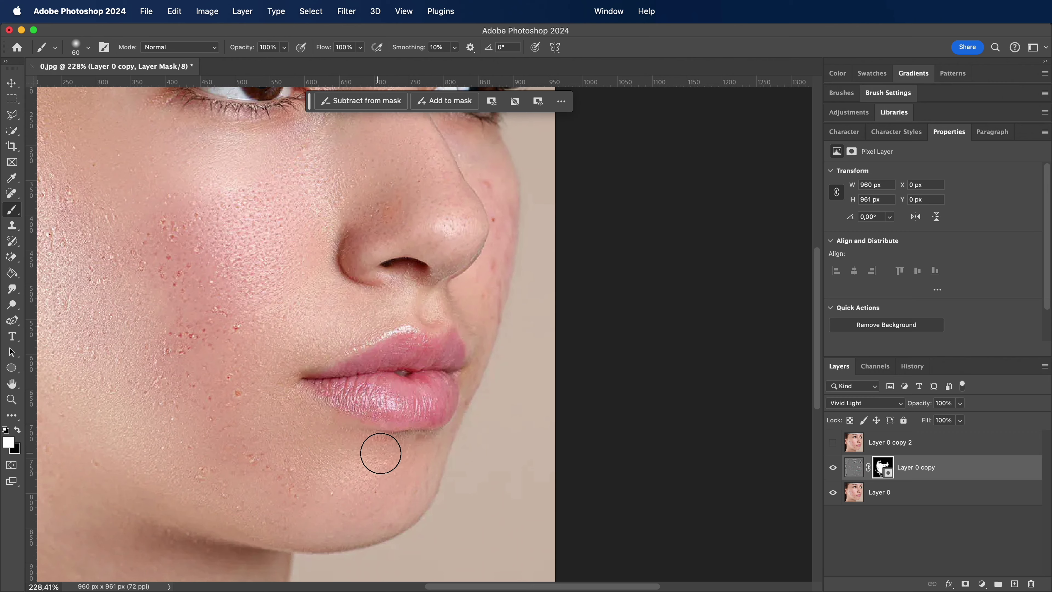
scroll(408, 456, up, 5)
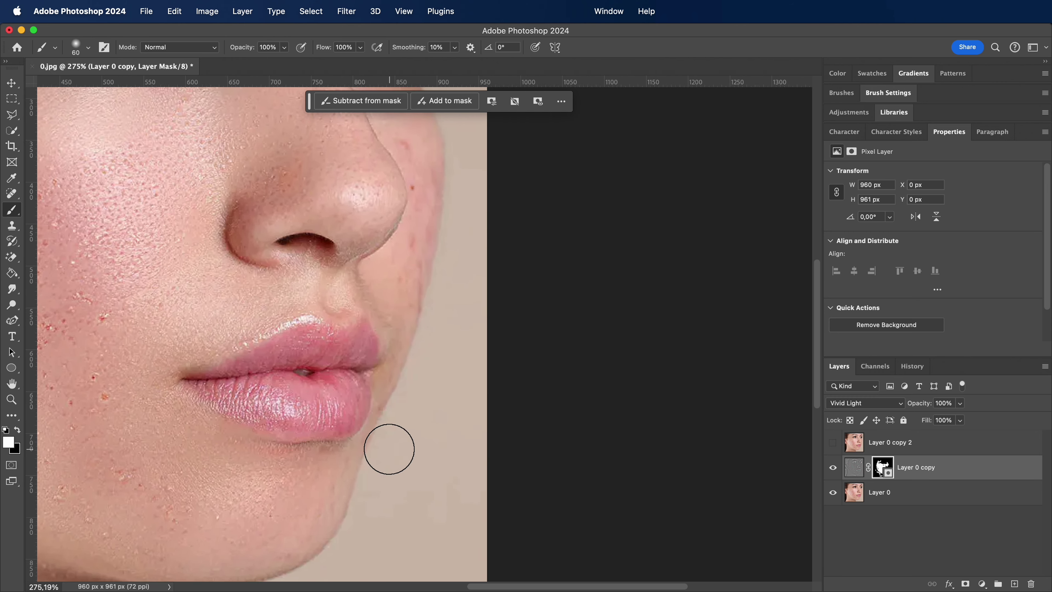
Step: Use a smaller brush to paint finer mask detail onto the skin beside the nose
key(bracketleft)
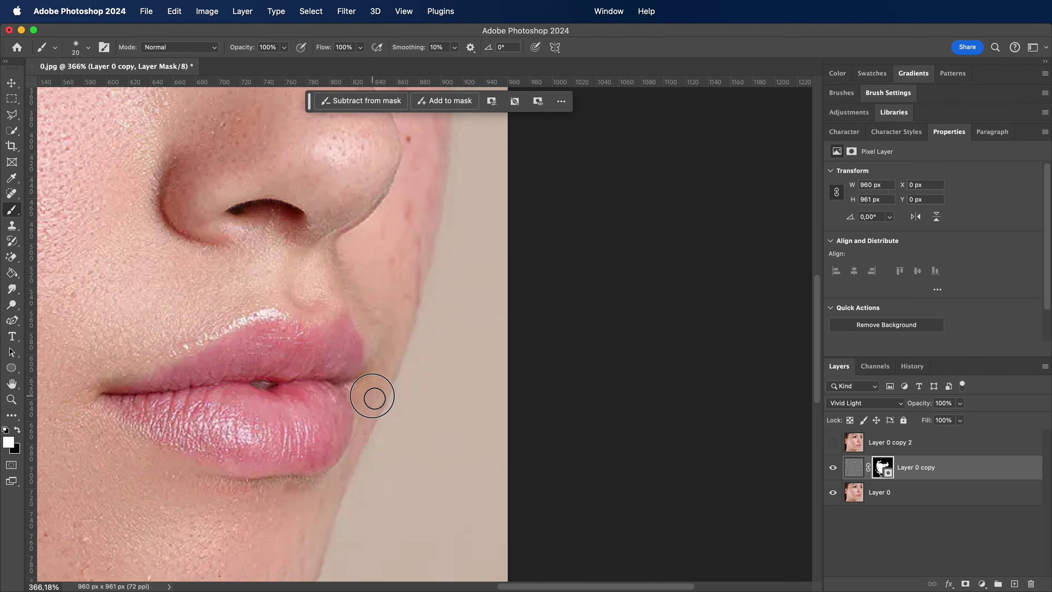
scroll(380, 384, up, 5)
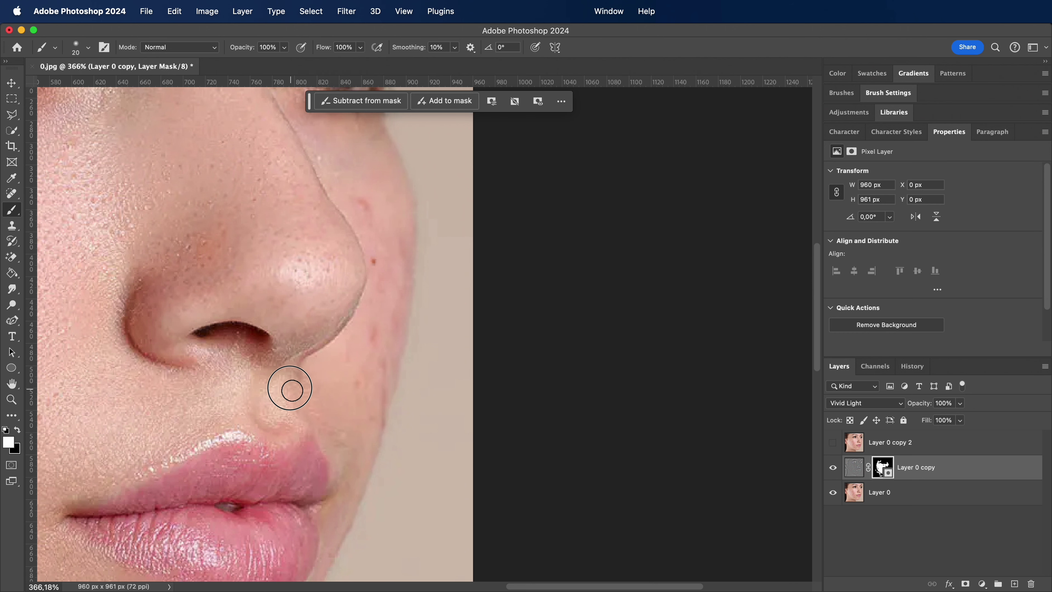
scroll(382, 317, up, 3)
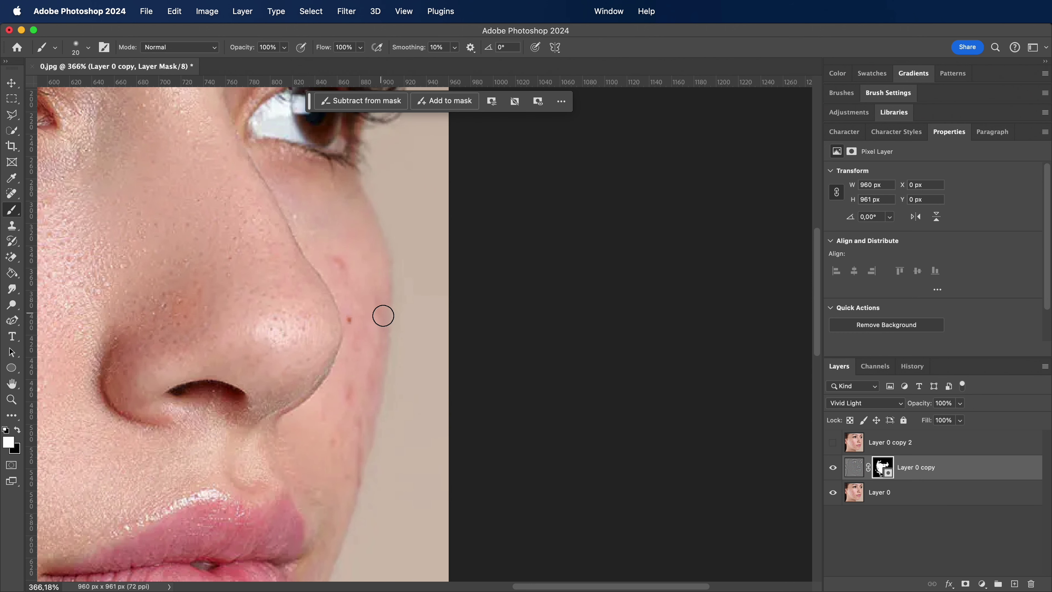
mouse_move(335, 264)
mouse_down()
mouse_move(361, 307)
mouse_move(340, 270)
mouse_move(359, 289)
mouse_move(348, 261)
mouse_move(362, 268)
mouse_move(378, 256)
mouse_move(384, 309)
mouse_move(365, 420)
mouse_move(342, 461)
mouse_move(333, 419)
mouse_move(348, 375)
mouse_move(331, 440)
mouse_move(346, 391)
mouse_move(343, 477)
mouse_move(351, 449)
mouse_move(292, 198)
mouse_move(343, 251)
mouse_up()
scroll(343, 252, up, 2)
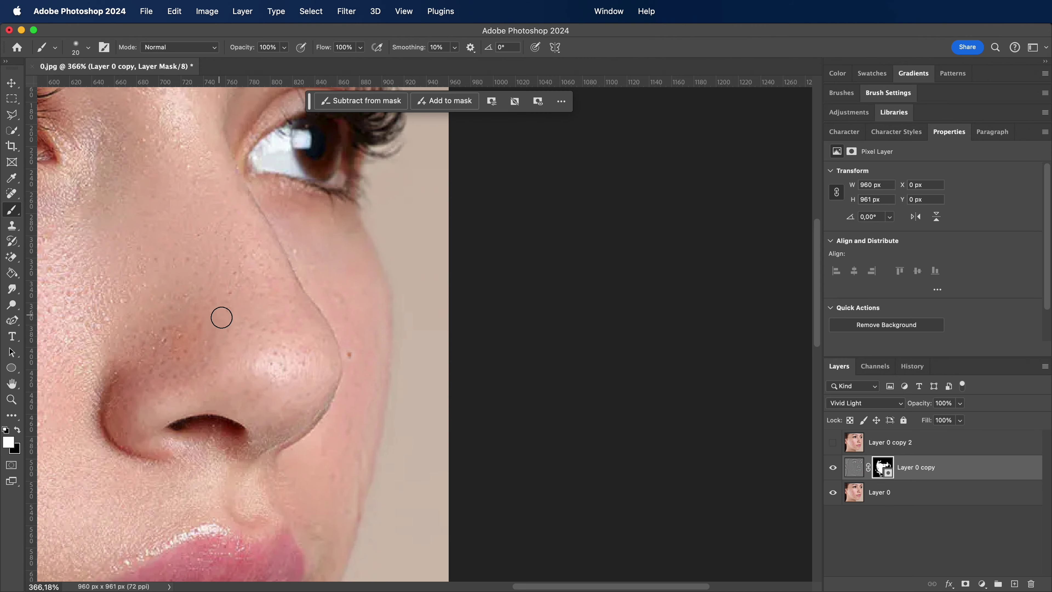
scroll(221, 317, up, 12)
scroll(221, 317, left, 5)
scroll(249, 318, down, 3)
scroll(251, 317, left, 4)
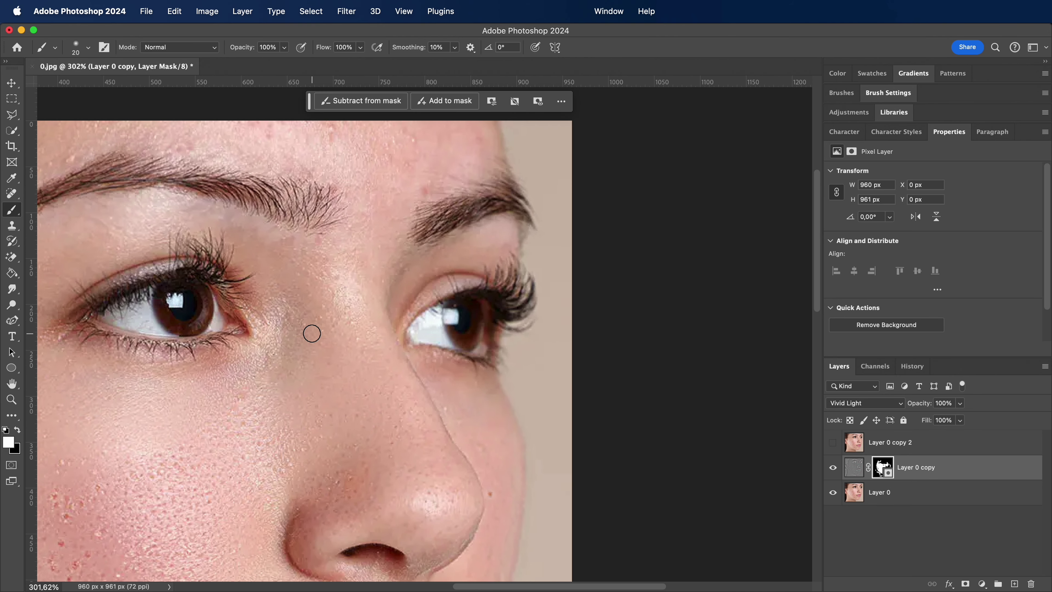
scroll(314, 336, left, 2)
scroll(315, 336, down, 3)
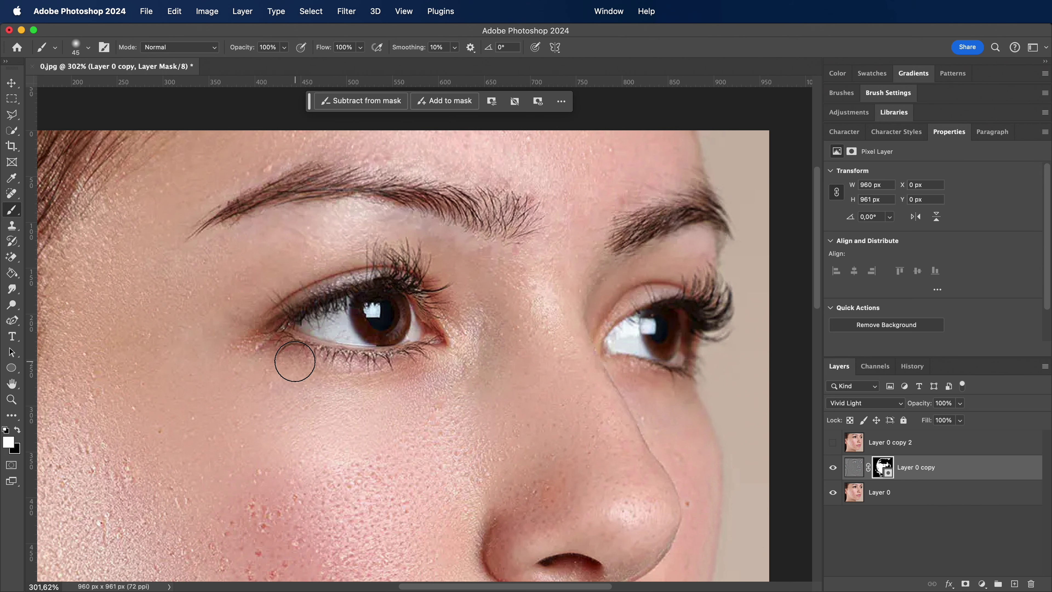
scroll(294, 361, down, 5)
scroll(291, 359, up, 3)
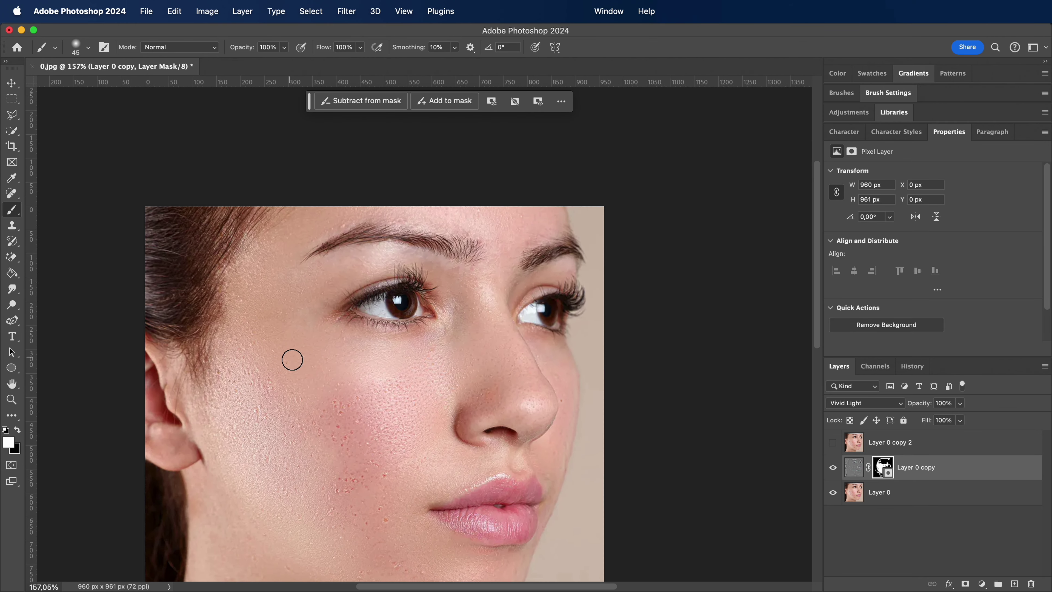
key(m)
key(alt+bracketleft)
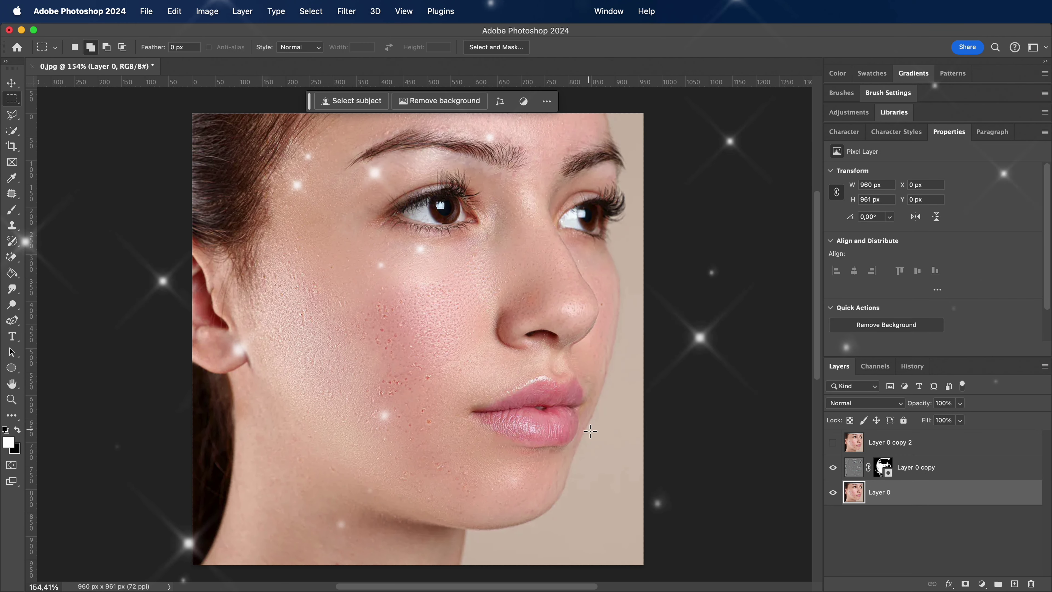
click(833, 442)
click(833, 443)
click(834, 442)
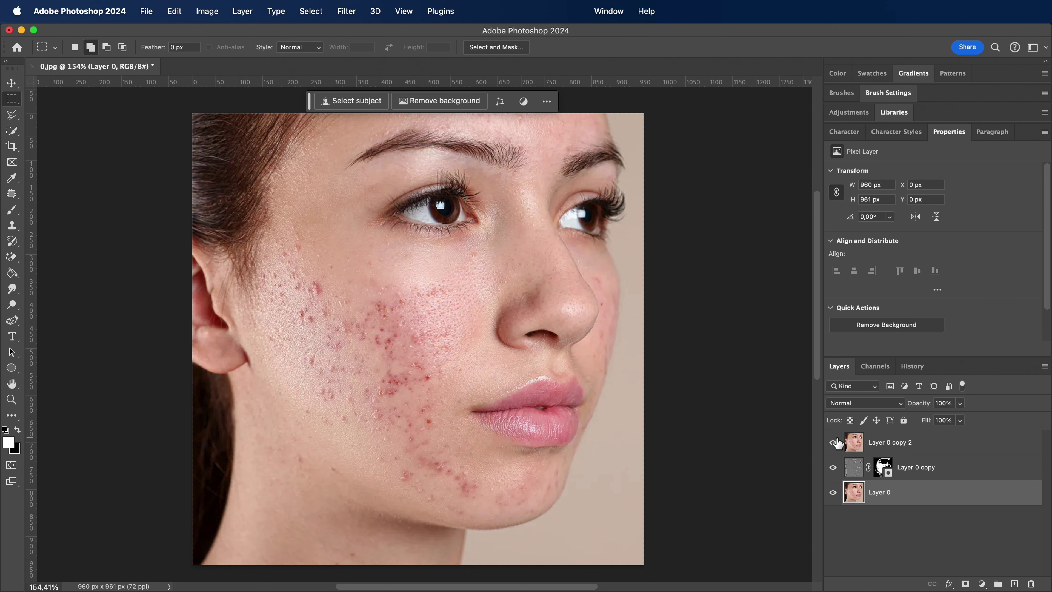
click(834, 442)
click(833, 442)
click(834, 443)
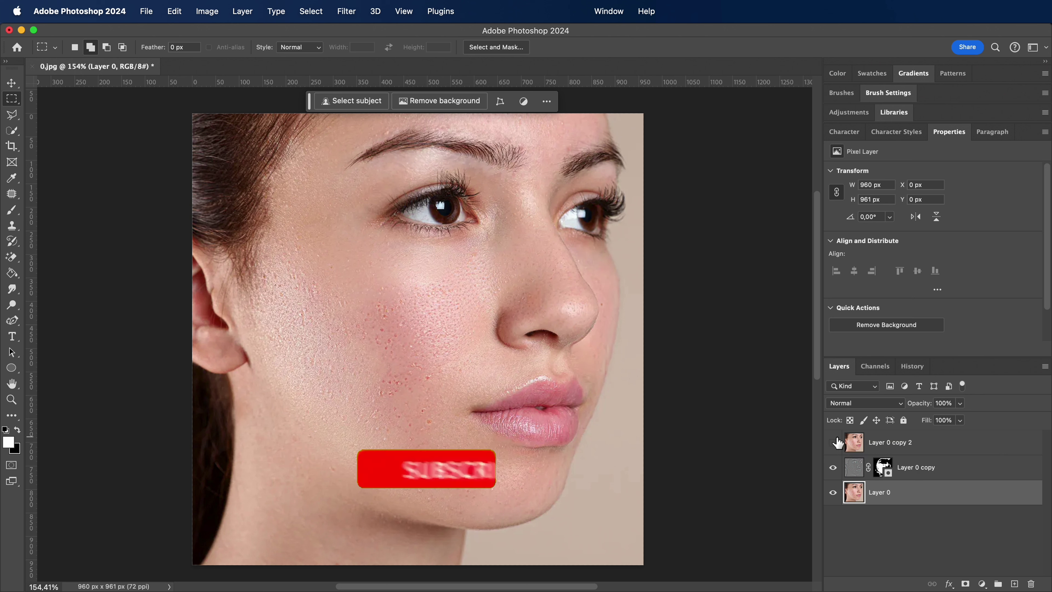
click(891, 571)
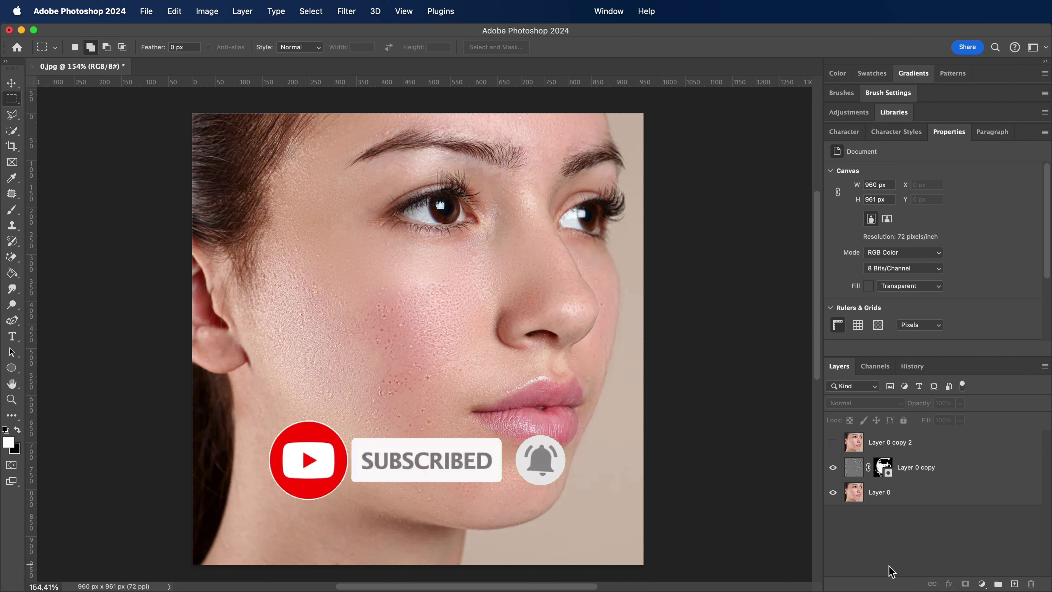